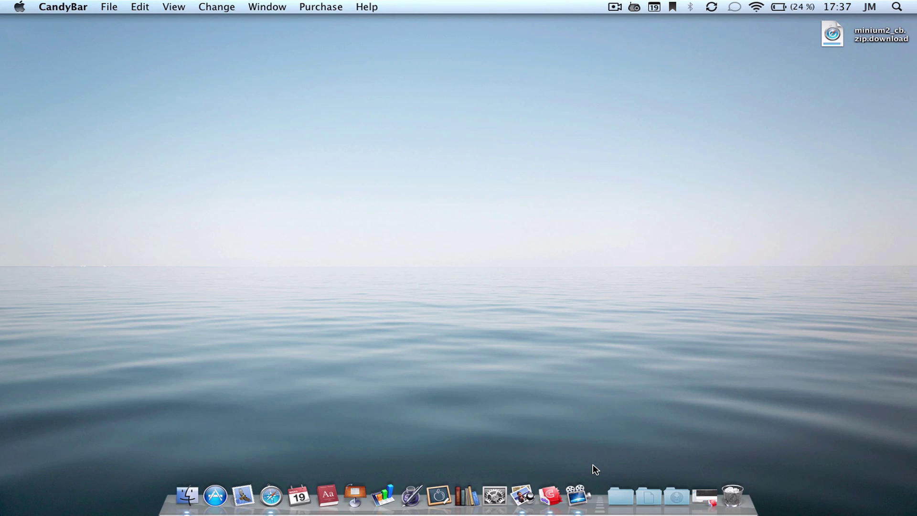
- Quit CandyBar and open it again
key("super+q")
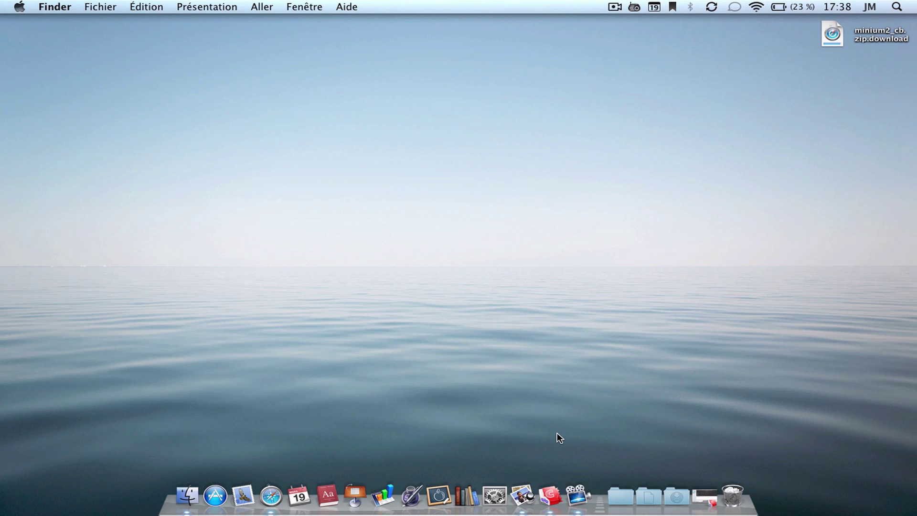
left_click(552, 495)
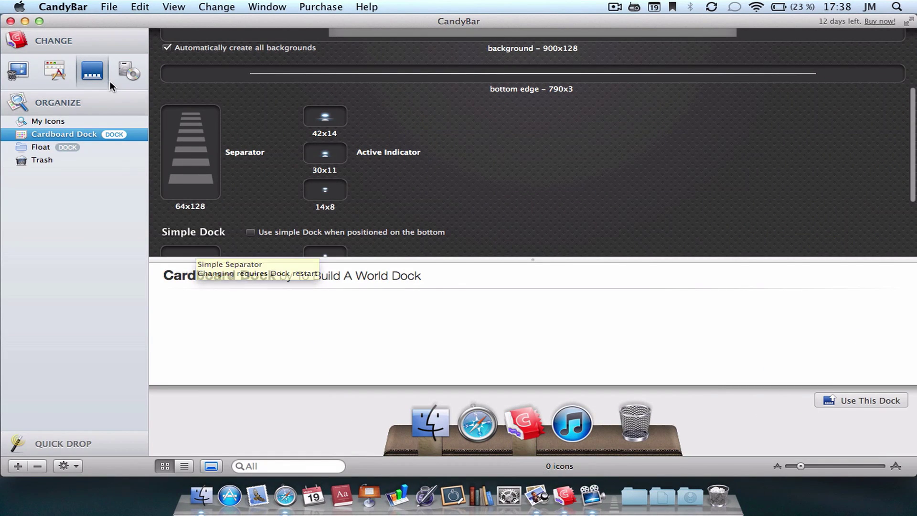
- Examine the Glass Dock and Simple Dock settings, including the background, bottom edge, separators and active indicators
scroll(241, 167, "up", 5)
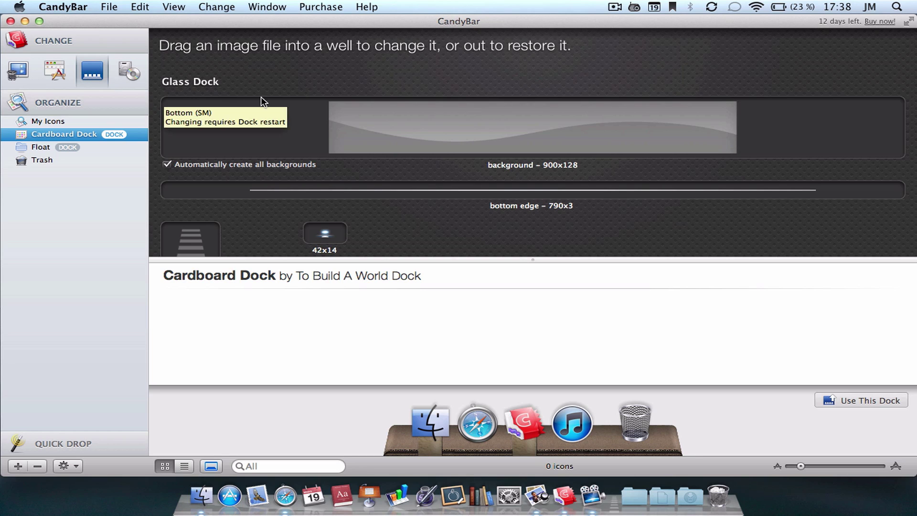
scroll(388, 119, "down", 2)
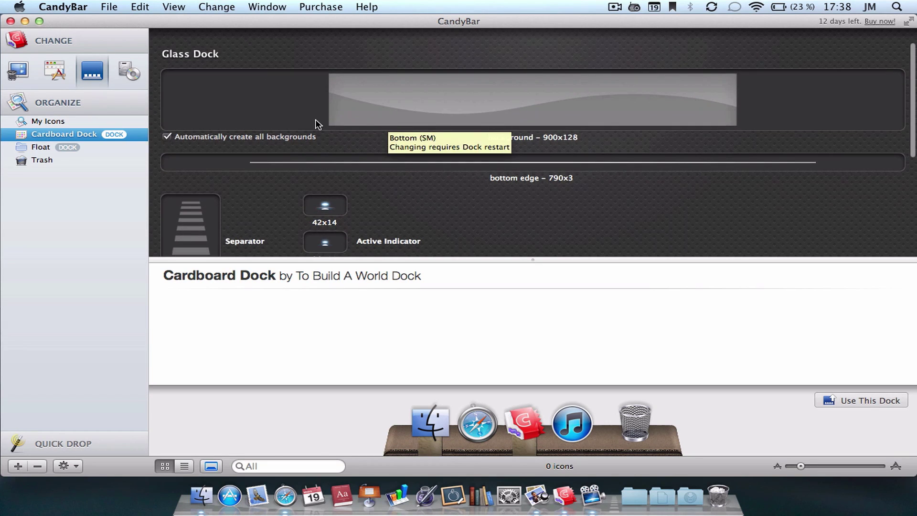
scroll(300, 109, "down", 10)
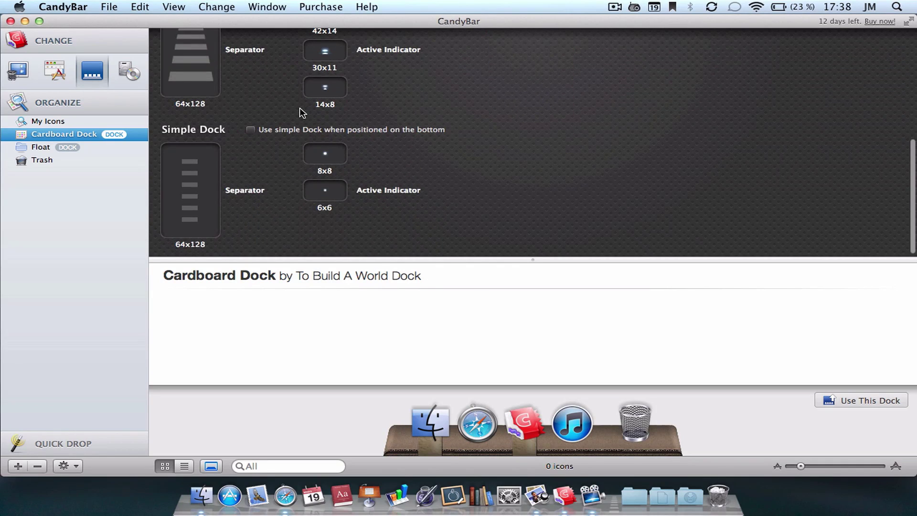
scroll(300, 110, "up", 10)
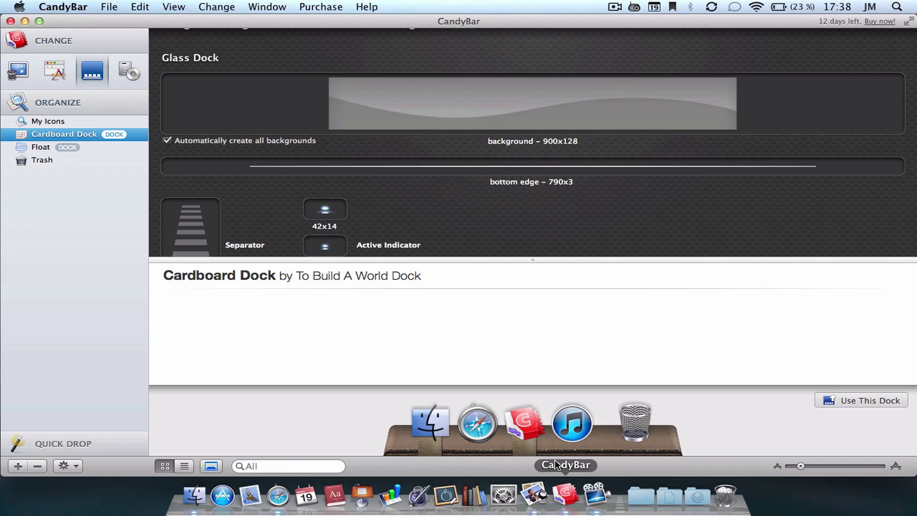
scroll(478, 191, "down", 2)
scroll(478, 190, "down", 5)
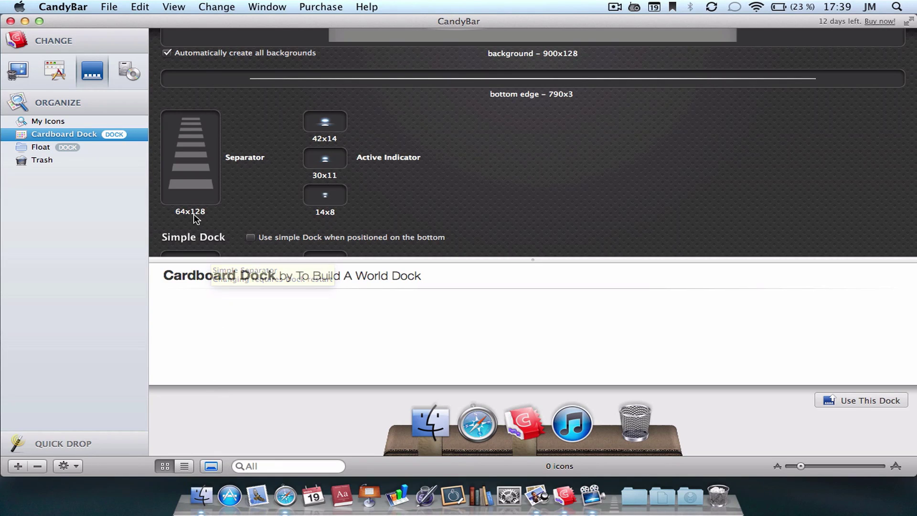
scroll(194, 218, "down", 1)
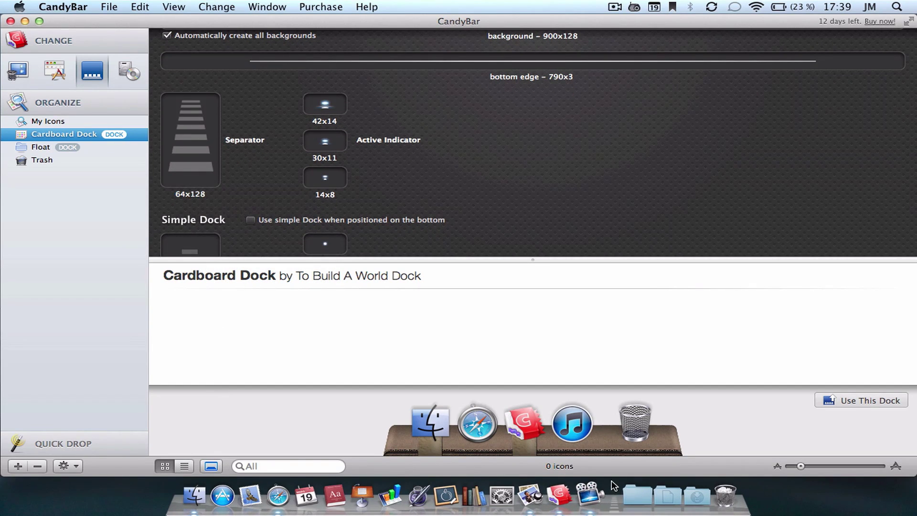
scroll(357, 213, "down", 5)
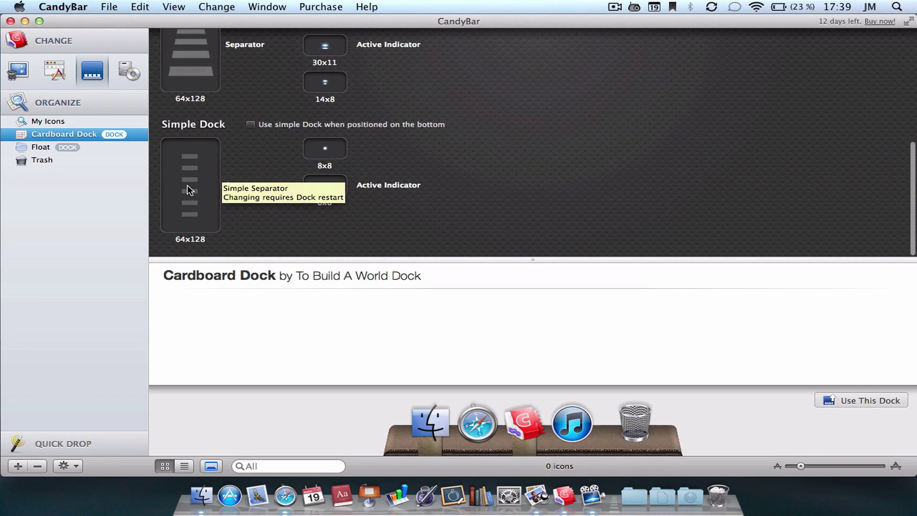
scroll(250, 170, "up", 10)
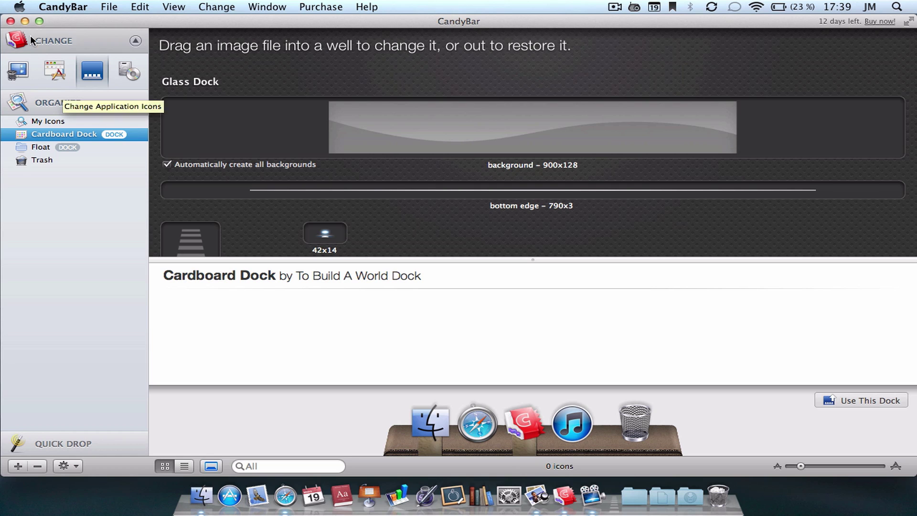
- Shrink the CandyBar window to reveal the desktop and check the minium2_cb.zip.download file there
left_click(40, 21)
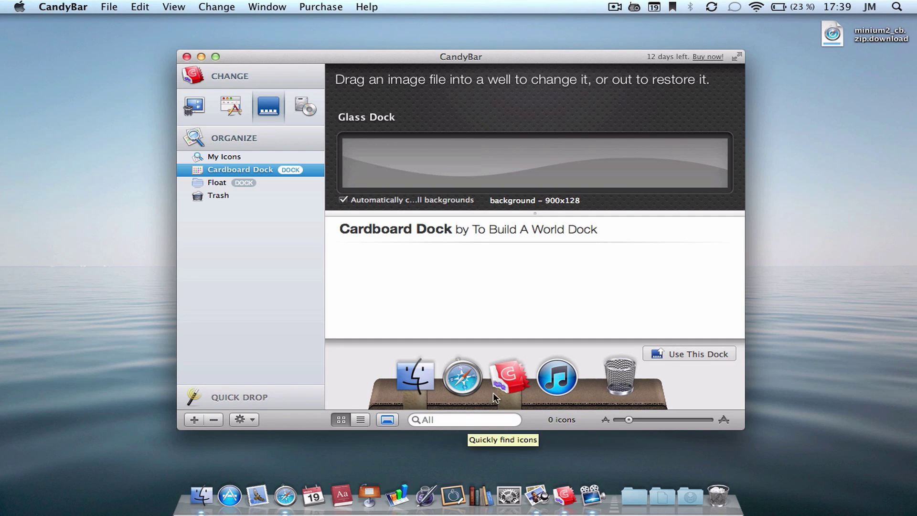
left_click(831, 36)
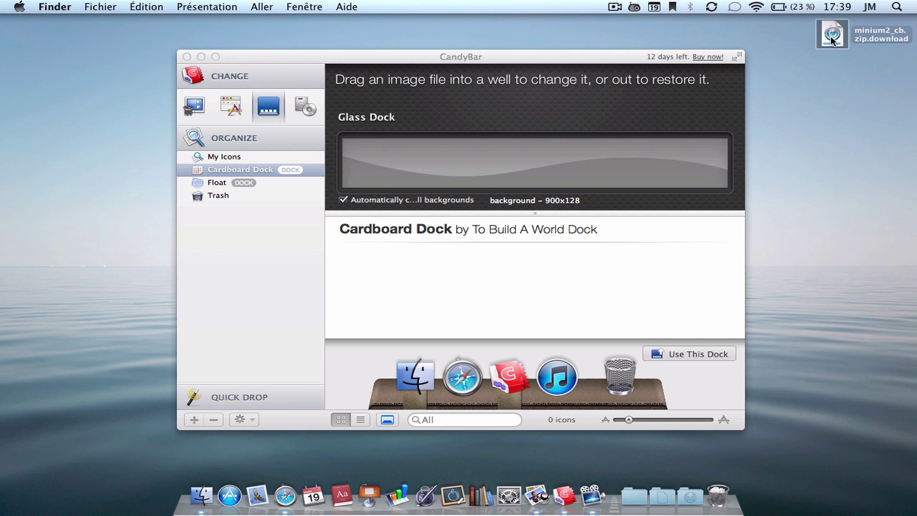
left_click(597, 89)
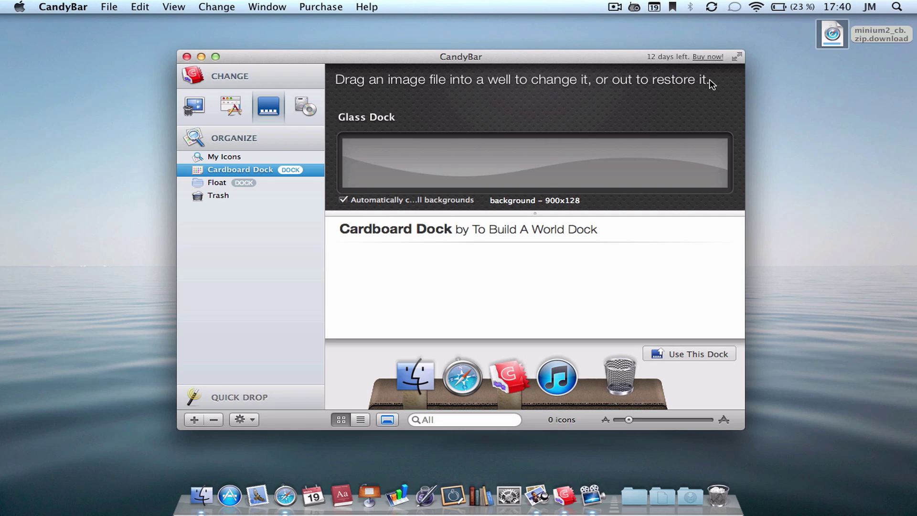
- Compare the Cardboard Dock and Float previews and look through the icons in the Float set
double_click(273, 171)
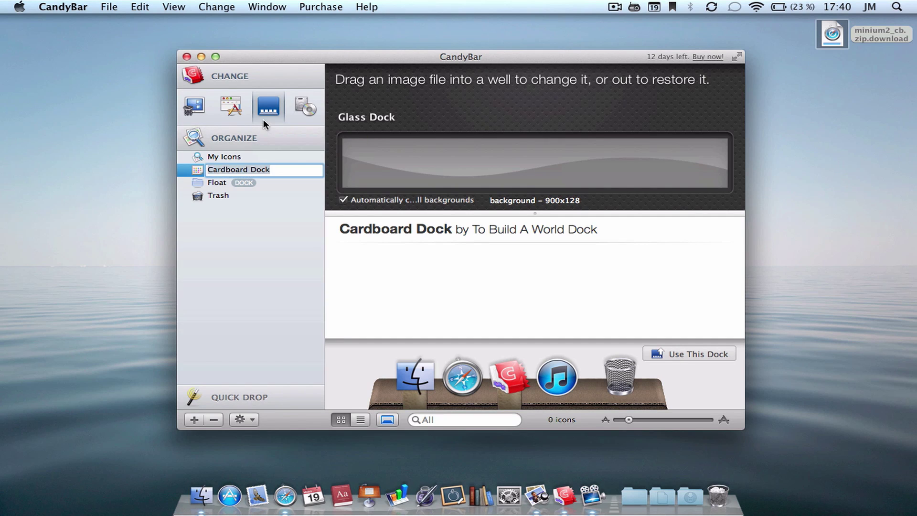
key("Return")
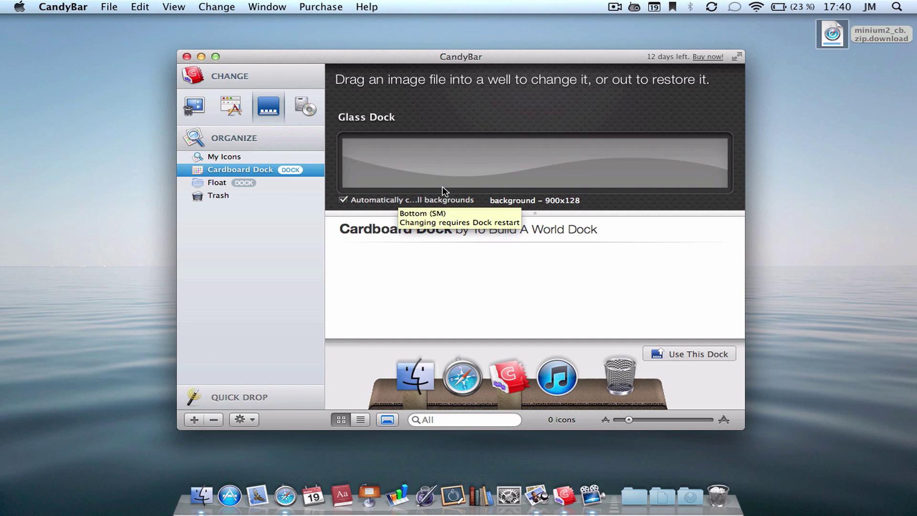
left_click(242, 182)
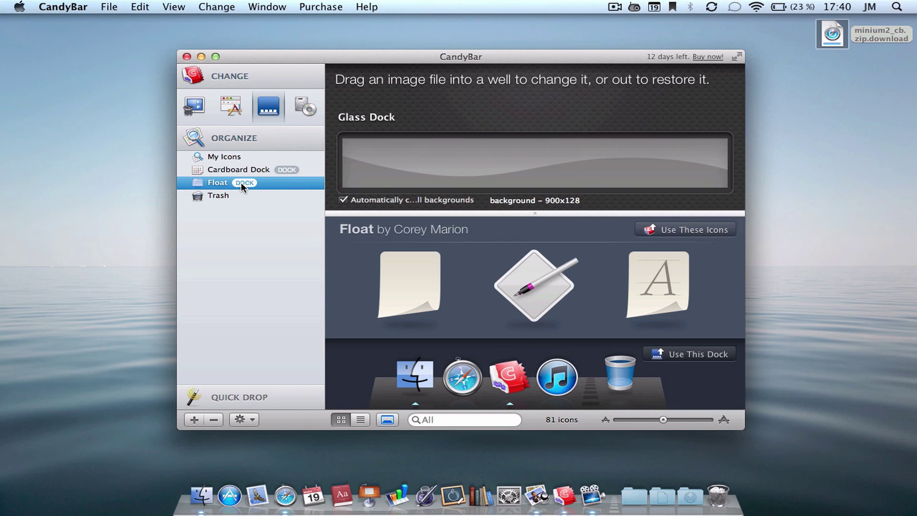
scroll(460, 321, "down", 20)
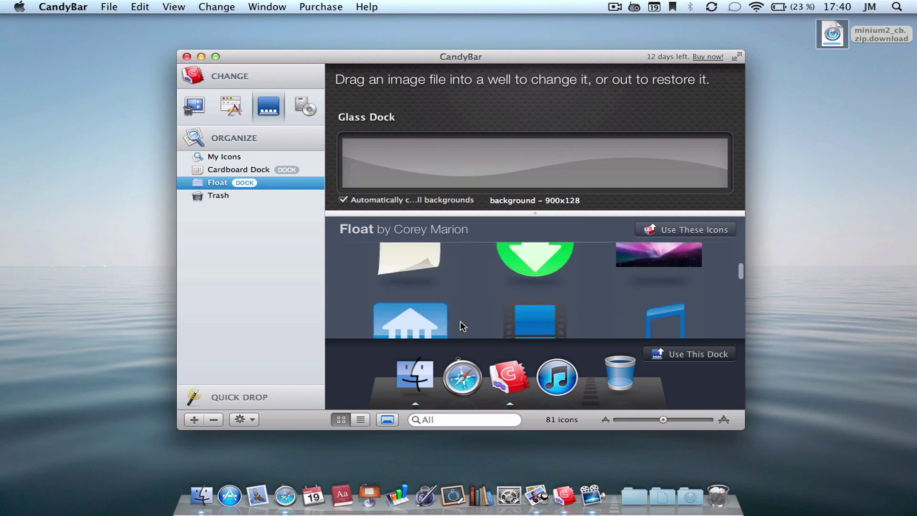
scroll(461, 321, "up", 20)
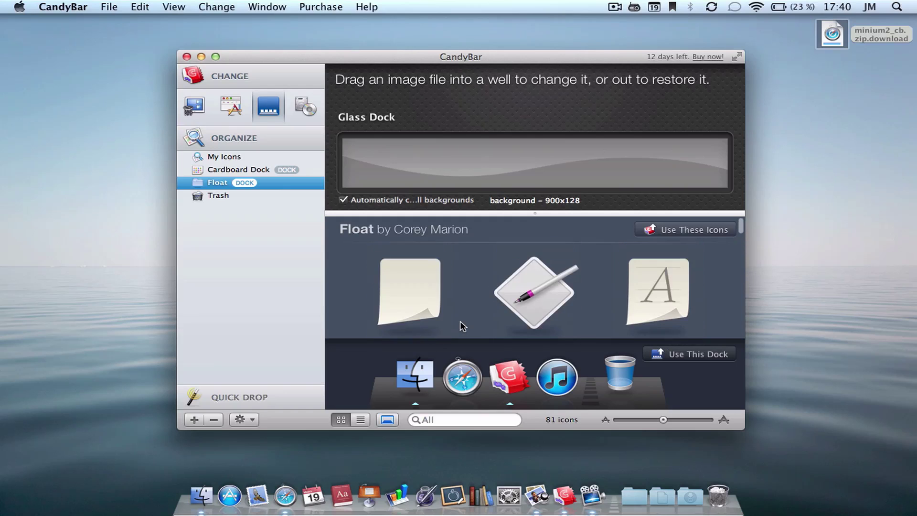
left_click(266, 169)
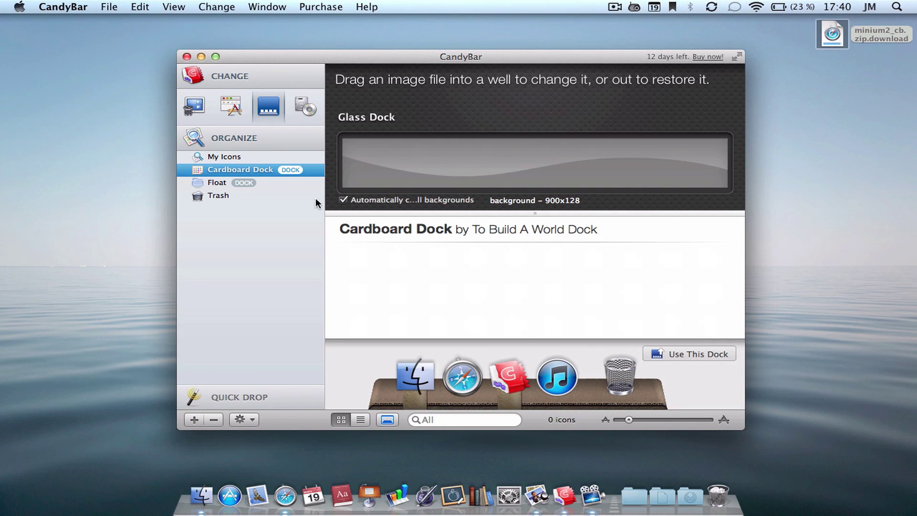
left_click(274, 181)
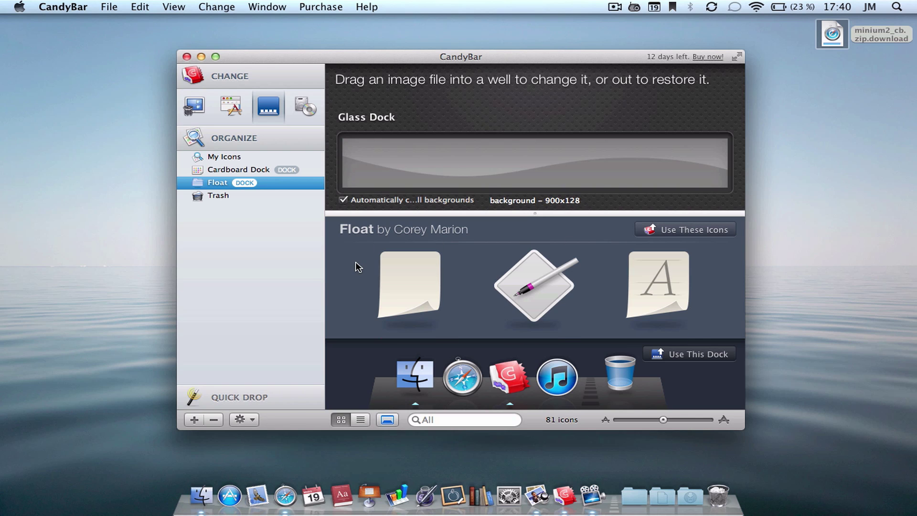
scroll(358, 268, "down", 10)
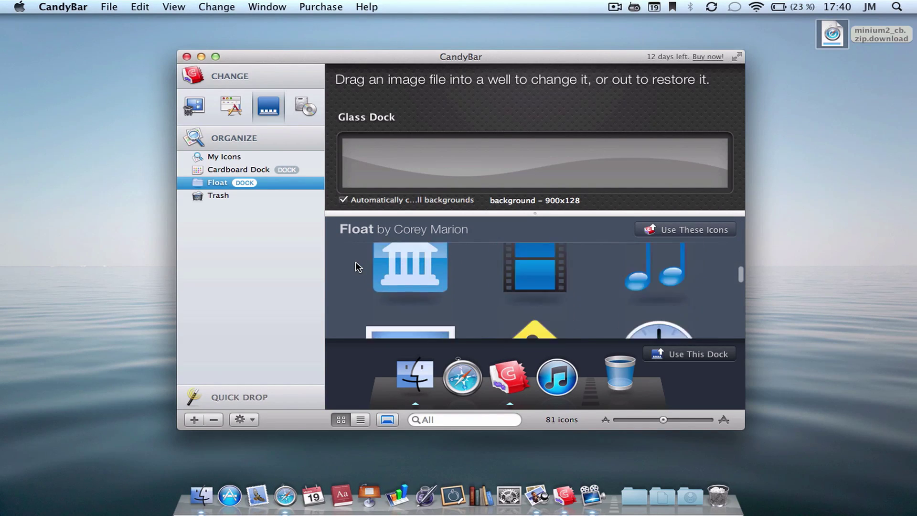
scroll(358, 267, "down", 10)
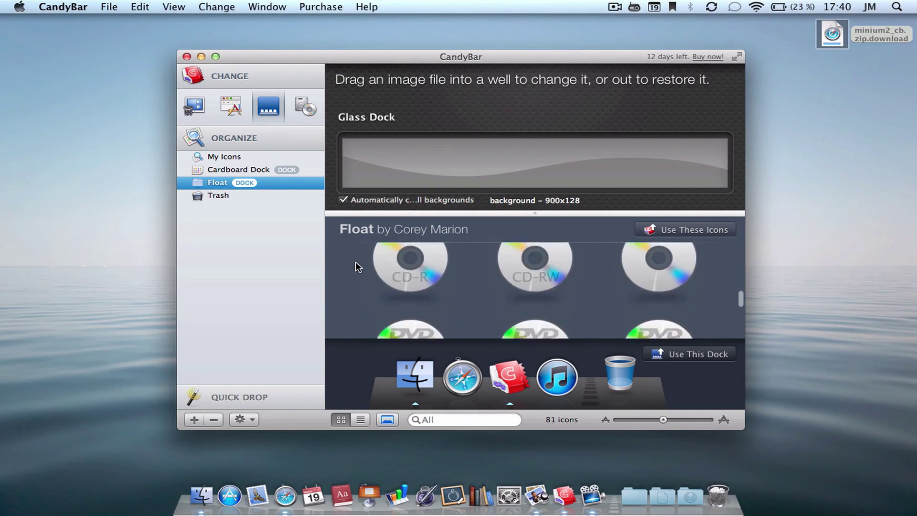
scroll(358, 267, "down", 3)
scroll(358, 267, "up", 5)
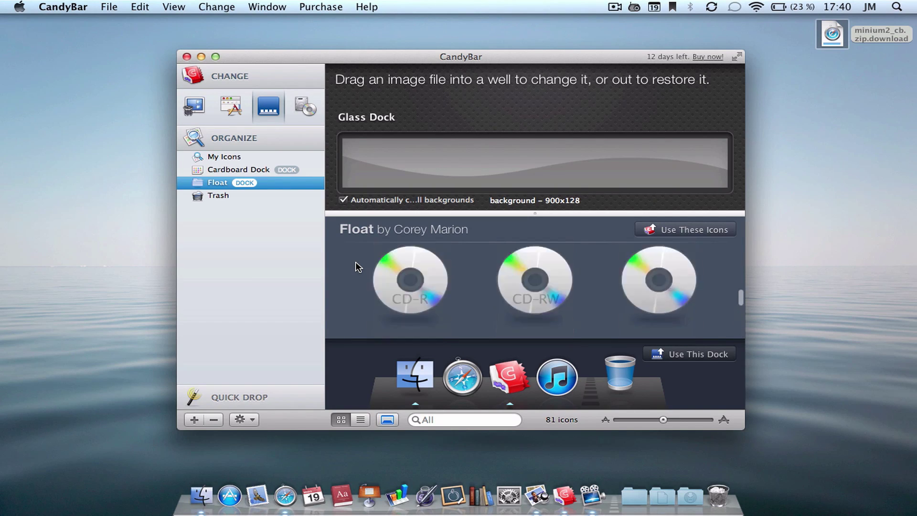
scroll(358, 268, "up", 10)
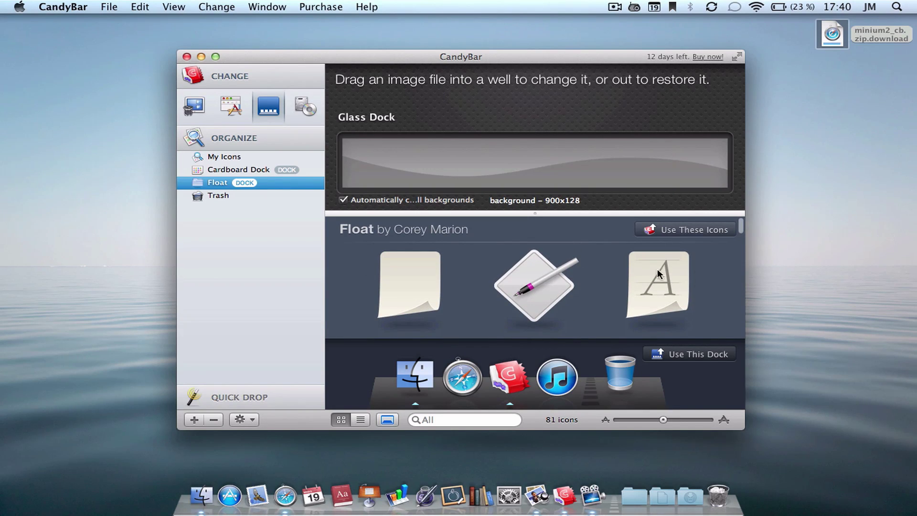
- Try using the Float icons as system icons, cancel the pending change, and look further through the set
left_click(684, 228)
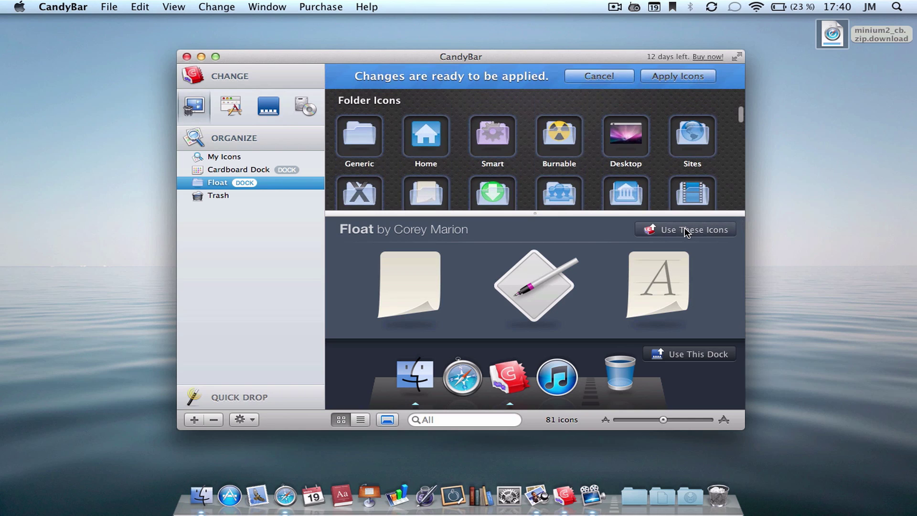
left_click(600, 77)
scroll(486, 282, "down", 10)
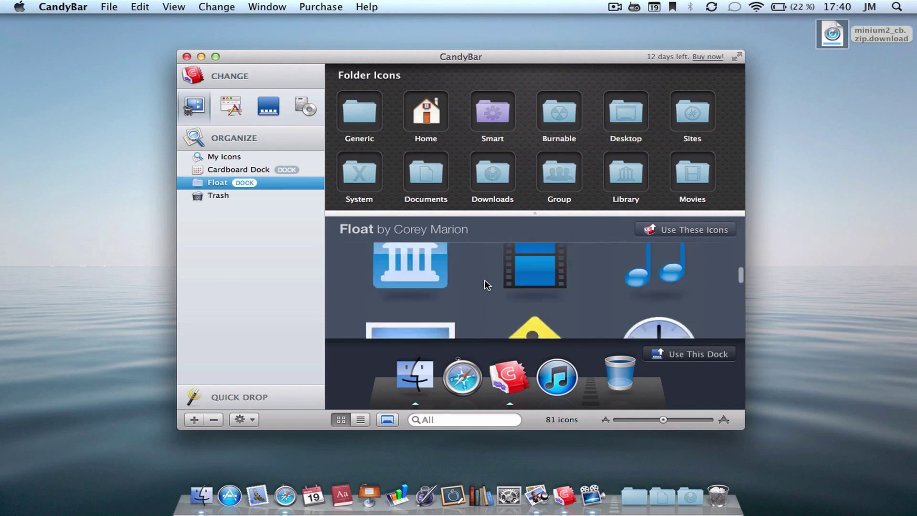
scroll(486, 280, "down", 5)
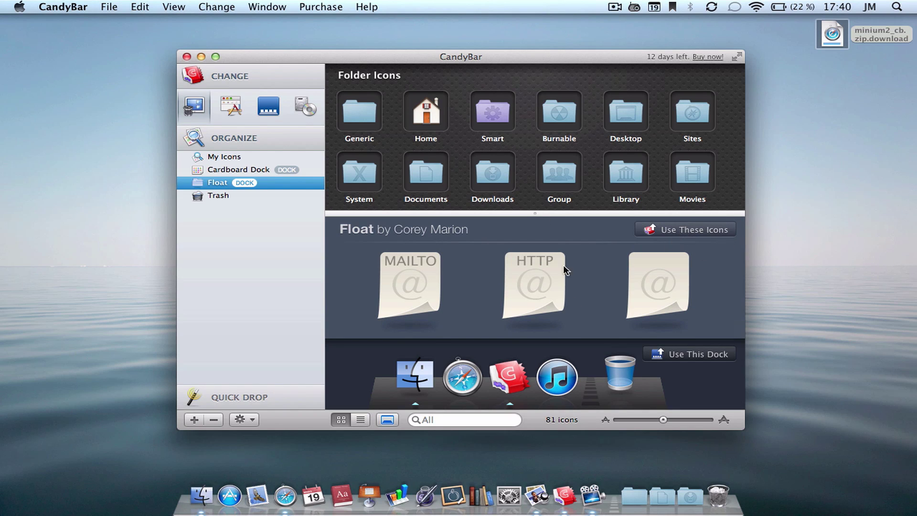
- Choose the Cardboard Dock for the system Dock and apply it
left_click(250, 169)
right_click(250, 169)
left_click(186, 302)
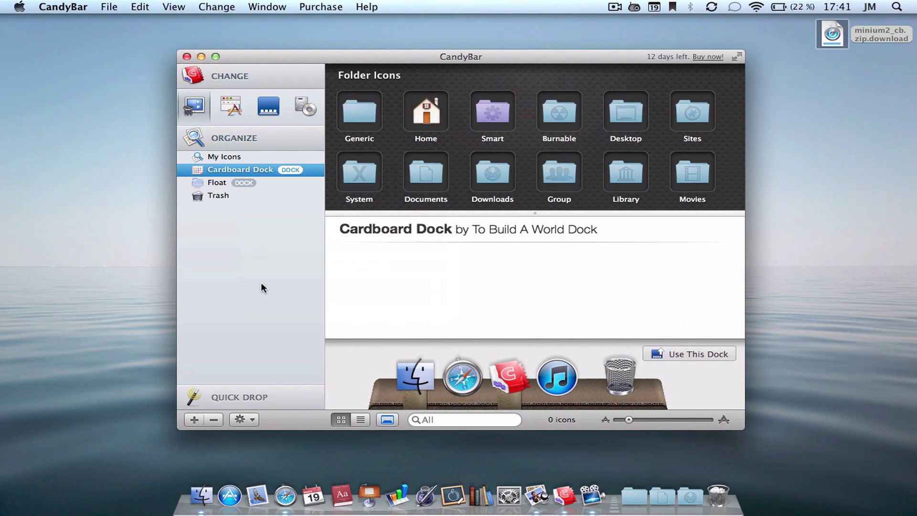
left_click(695, 356)
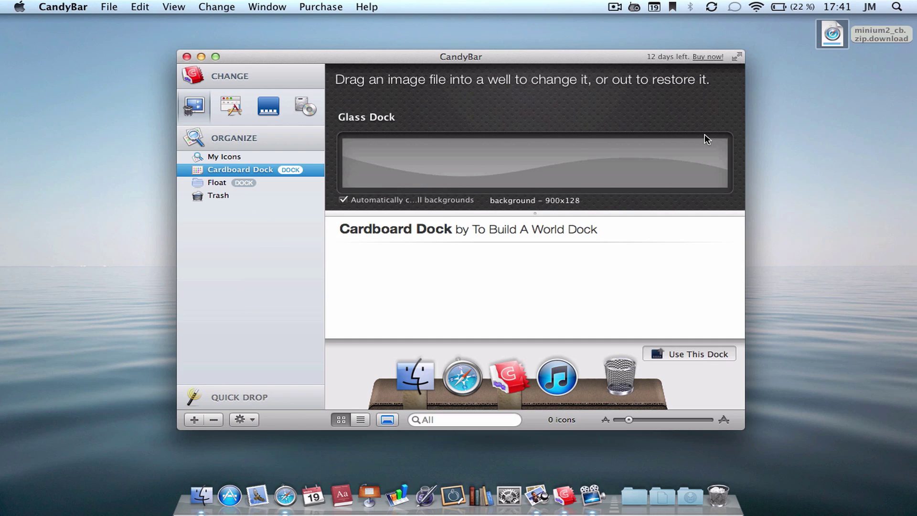
left_click(685, 78)
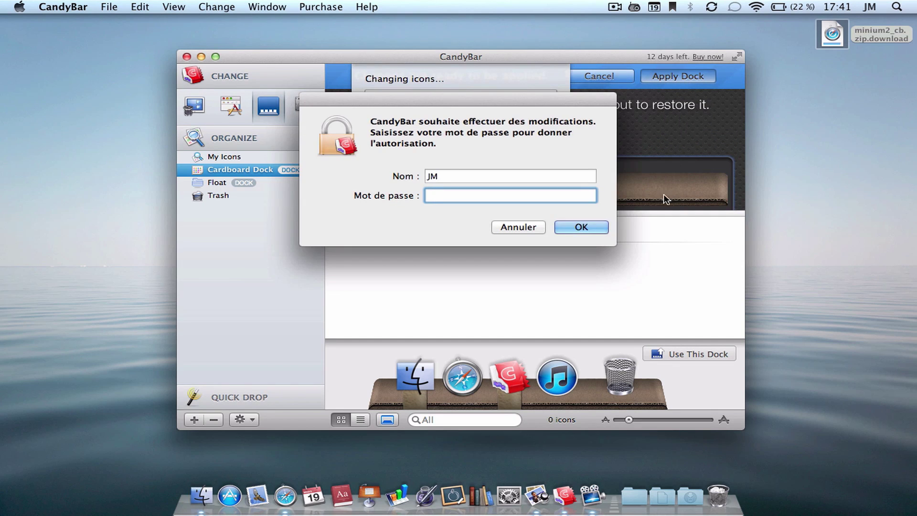
- Authorize the Dock change with the account password and relaunch the Dock
type("••••••••••")
key("Return")
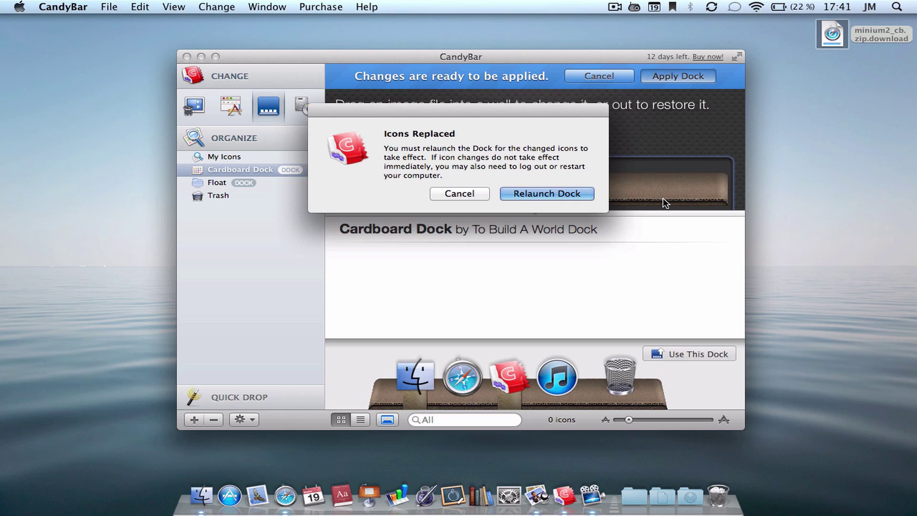
left_click(557, 190)
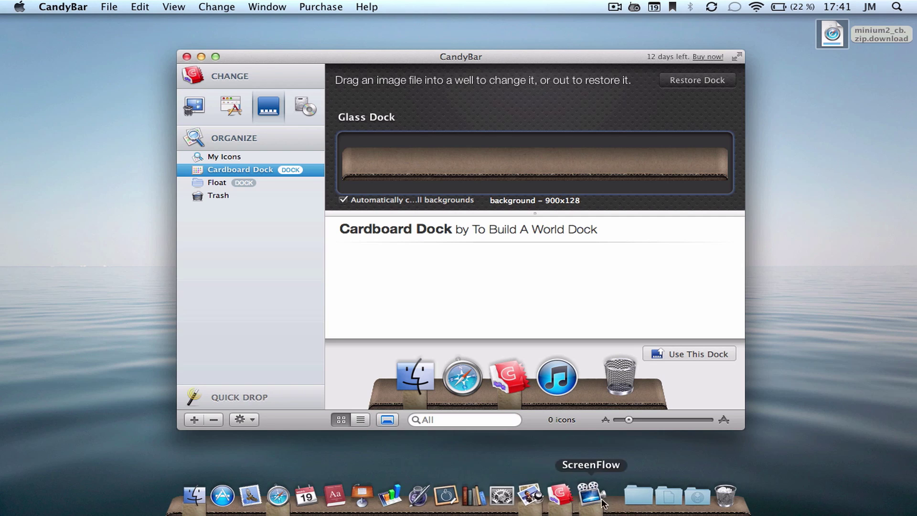
- Choose the Float theme for the system Dock, apply it, and relaunch the Dock
scroll(501, 200, "down", 2)
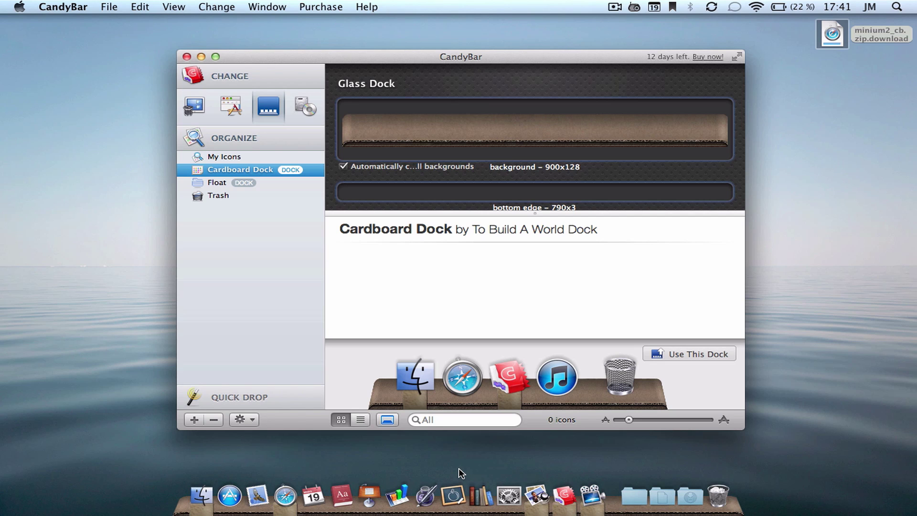
left_click(289, 185)
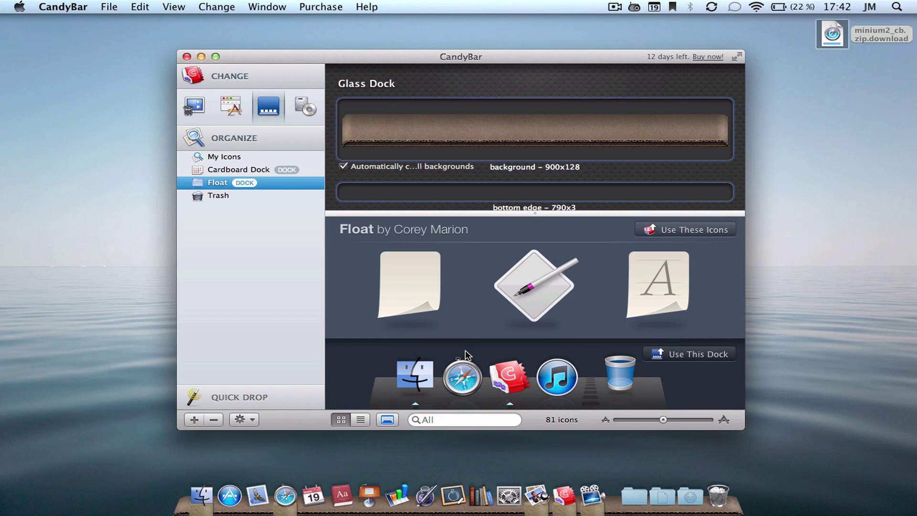
left_click(714, 354)
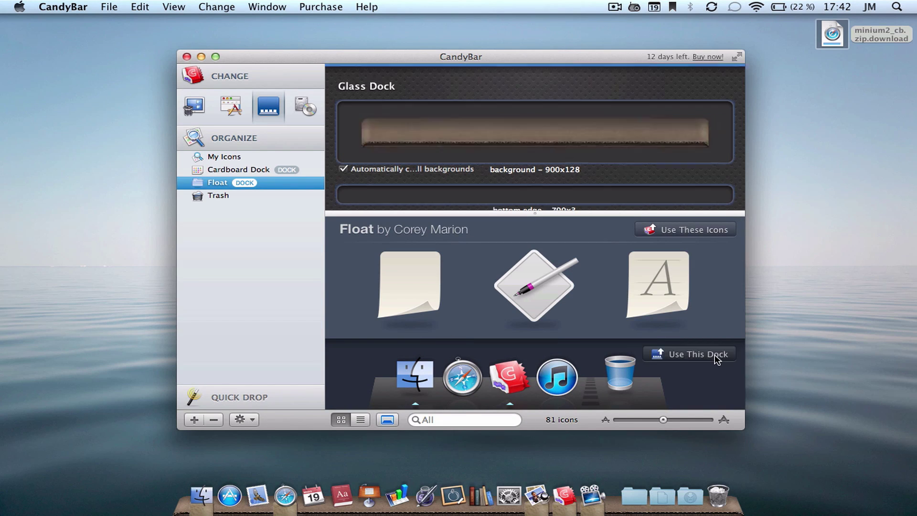
left_click(680, 77)
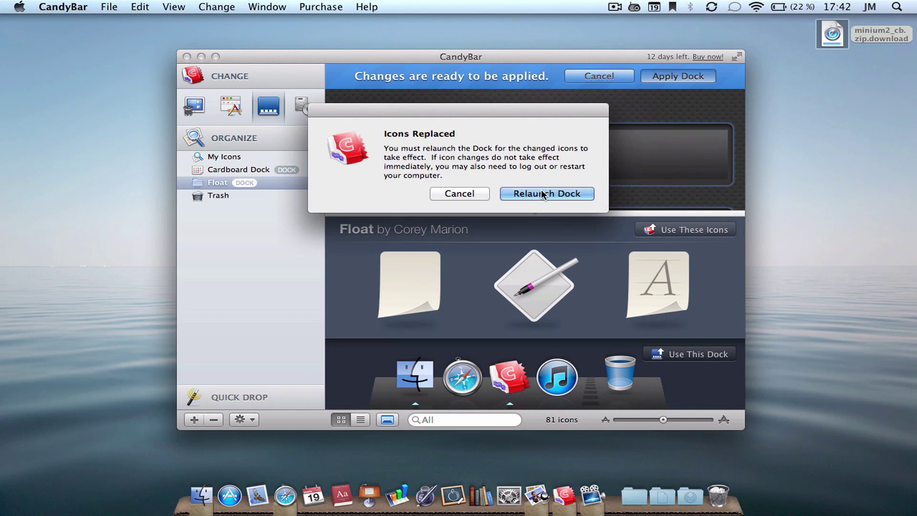
left_click(544, 194)
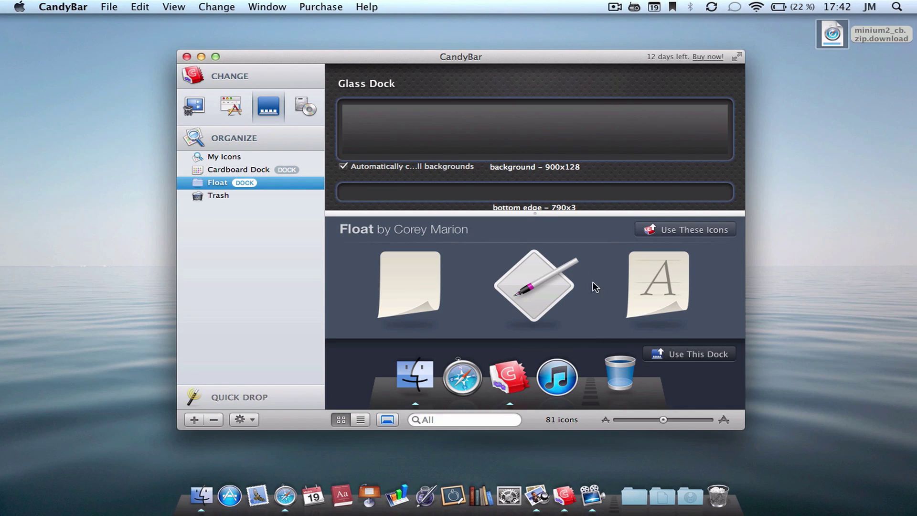
- Look through the folder, trash and system icons included in the Float set
scroll(577, 266, "down", 10)
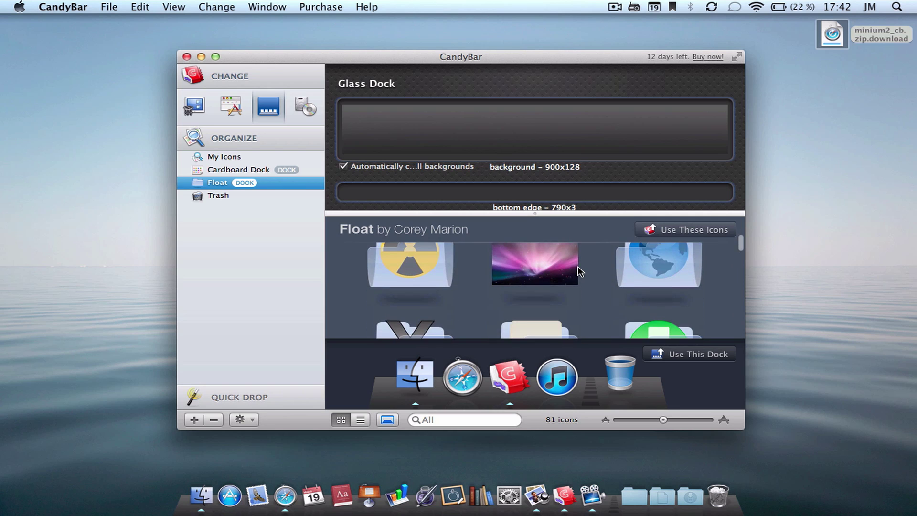
scroll(577, 267, "down", 10)
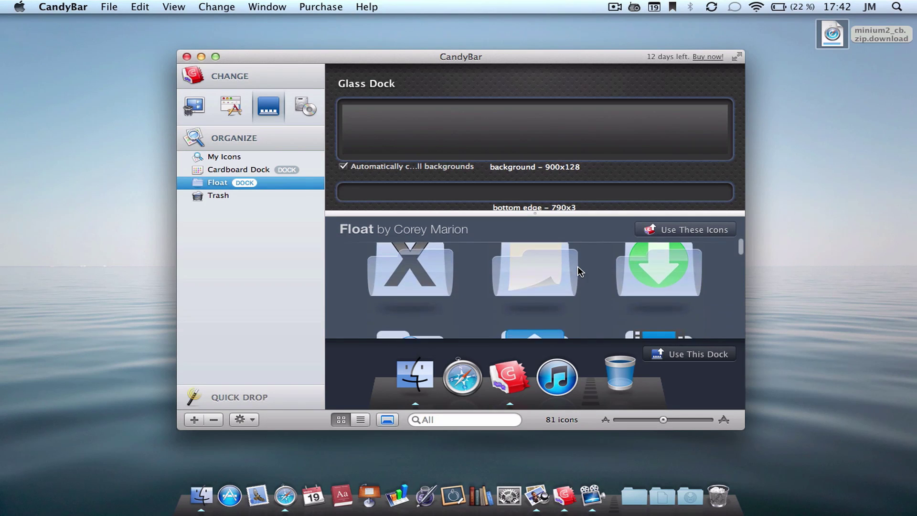
scroll(577, 258, "down", 10)
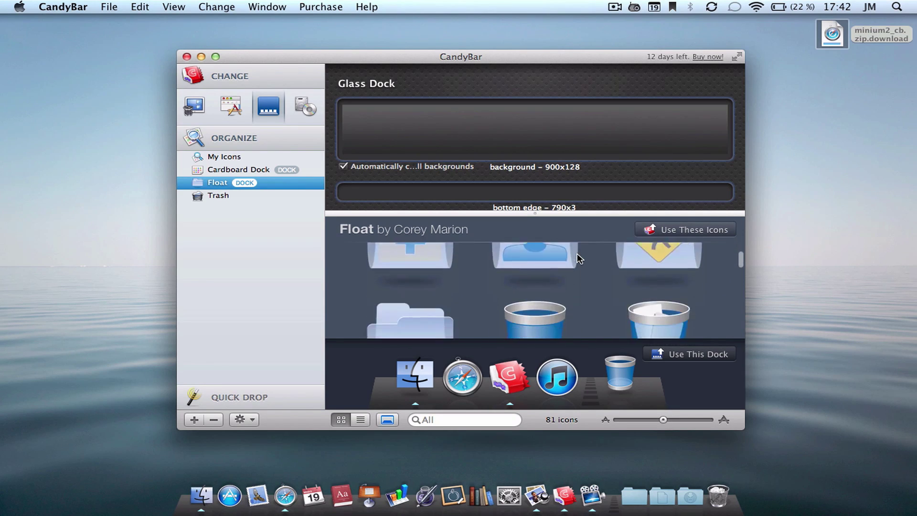
scroll(577, 258, "down", 10)
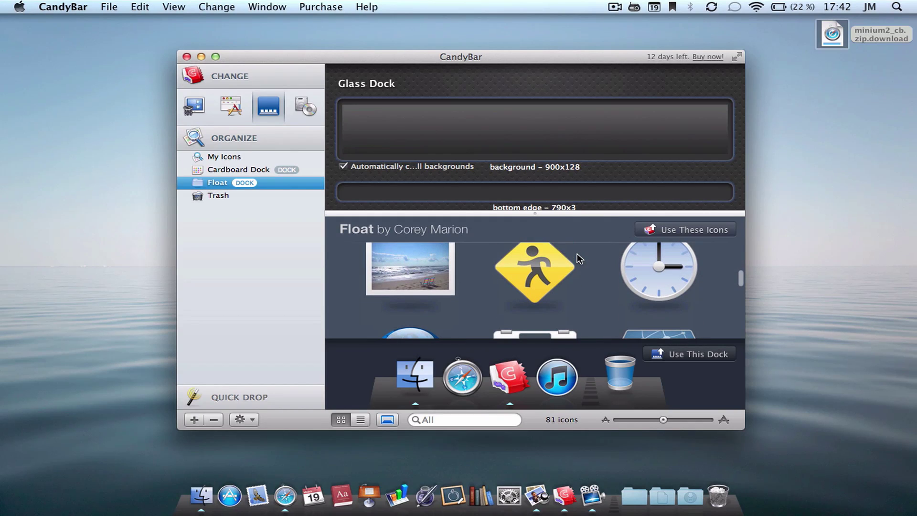
- Enlarge the CandyBar window and review the Glass Dock and Simple Dock image wells
left_click(216, 57)
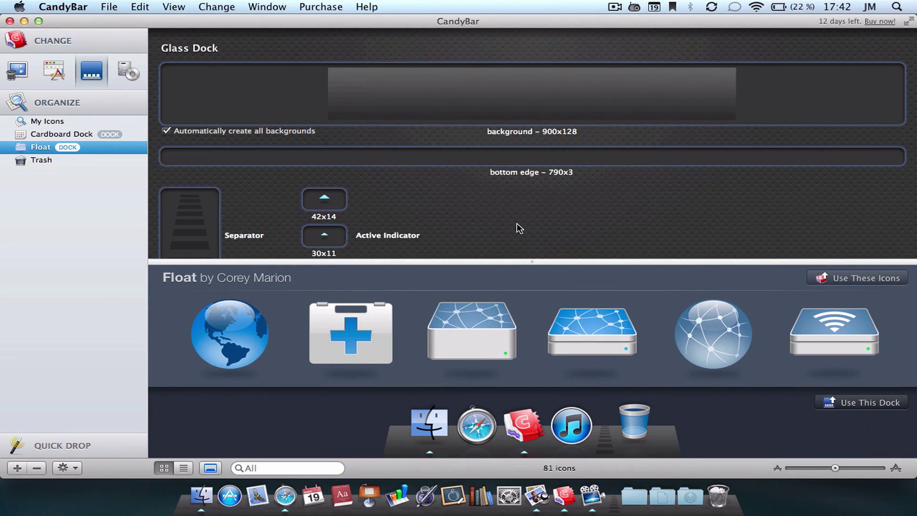
scroll(518, 227, "down", 5)
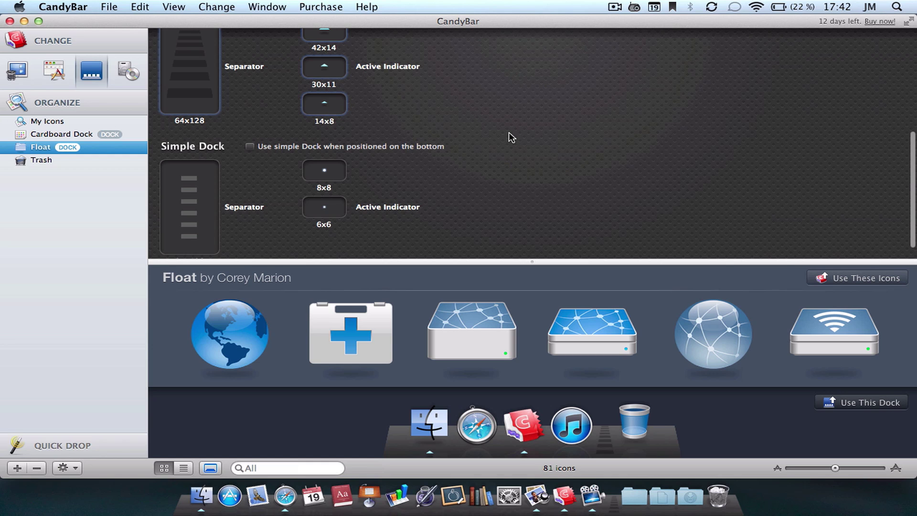
scroll(510, 132, "up", 5)
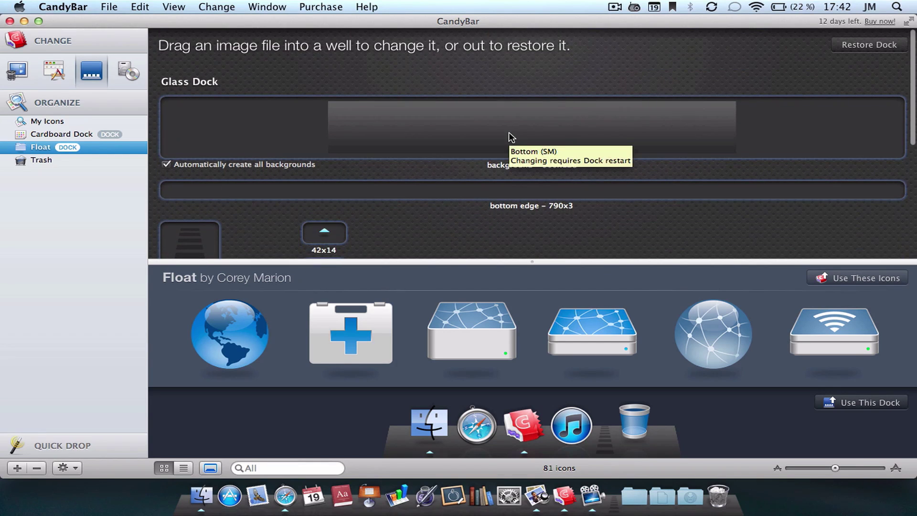
scroll(513, 86, "down", 10)
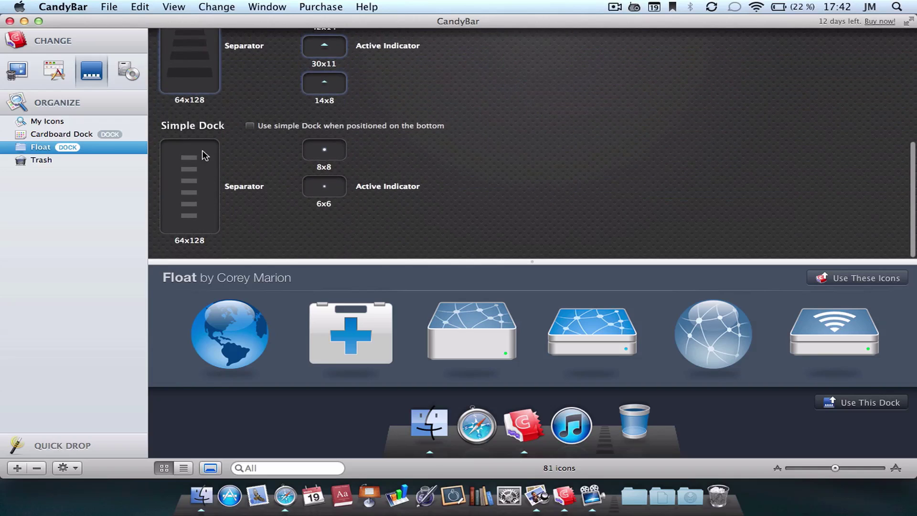
- Restore the Dock to its original system appearance and relaunch it
left_click(129, 136)
scroll(406, 138, "up", 10)
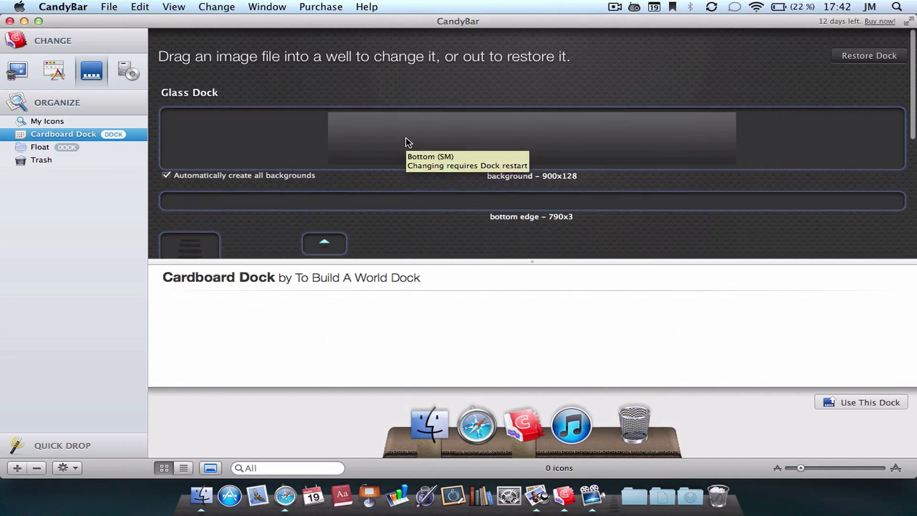
left_click(869, 45)
left_click(582, 183)
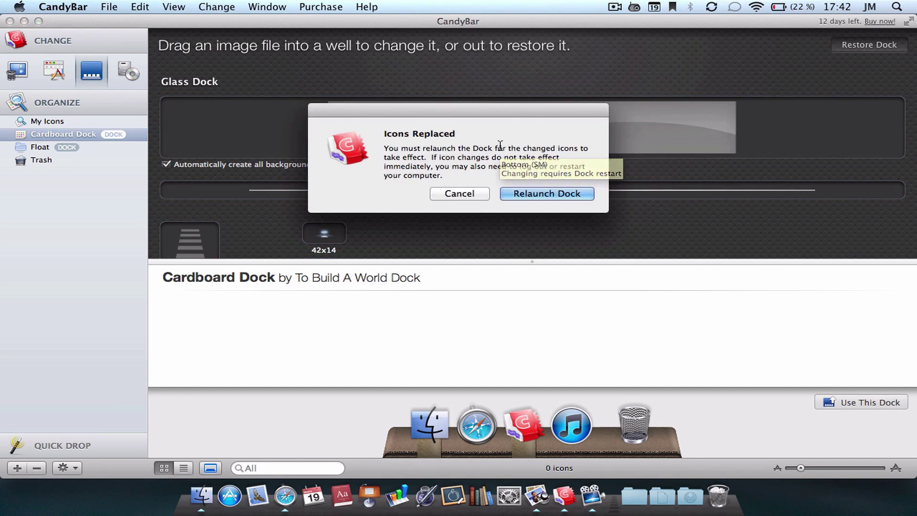
left_click(549, 193)
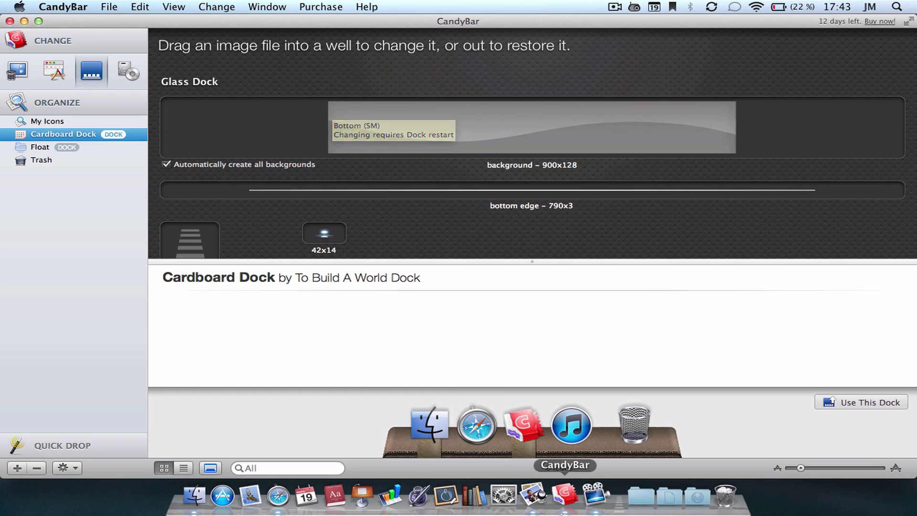
- Empty the Mac's Trash permanently and return to CandyBar
right_click(717, 494)
left_click(728, 458)
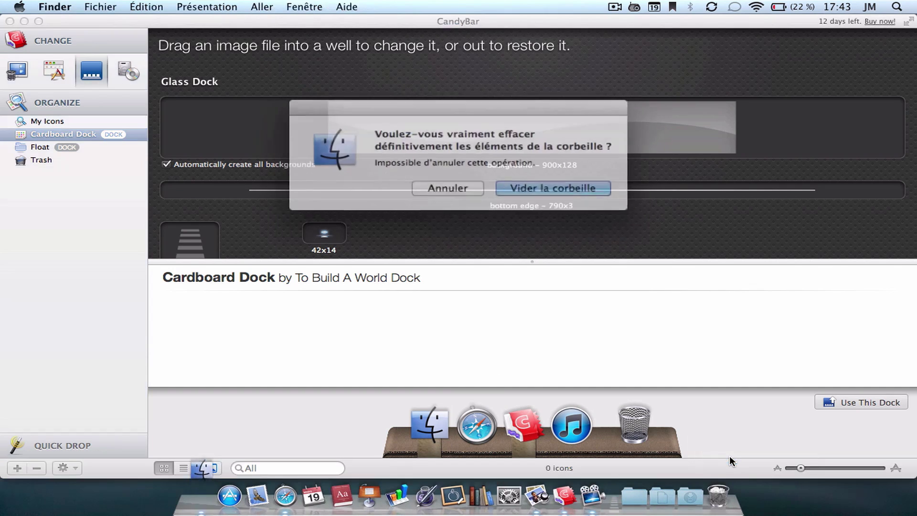
key("Return")
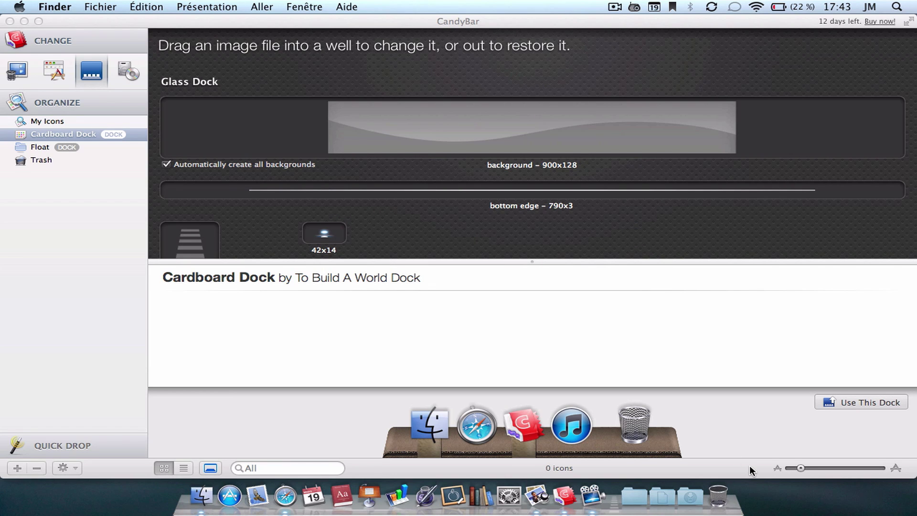
left_click(750, 465)
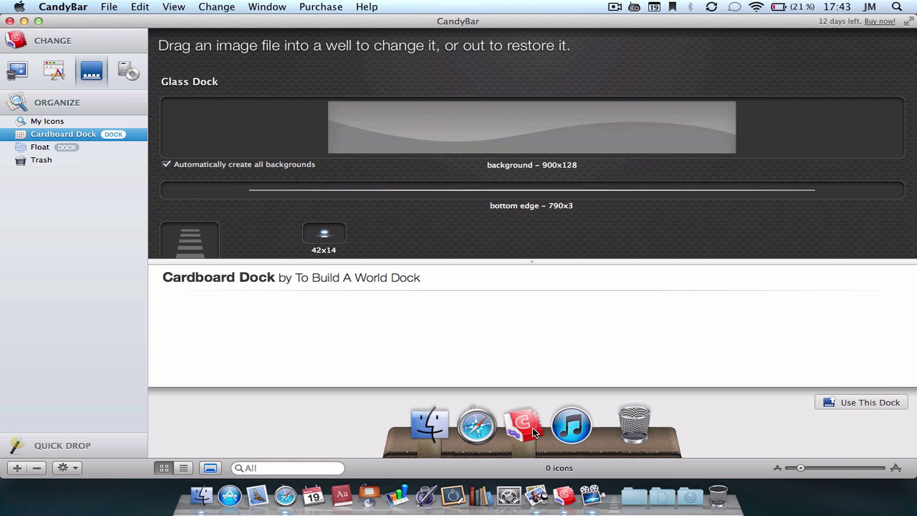
- Browse the changeable application icons through the /Developer/Applications section and close the CandyBar window
scroll(536, 223, "down", 5)
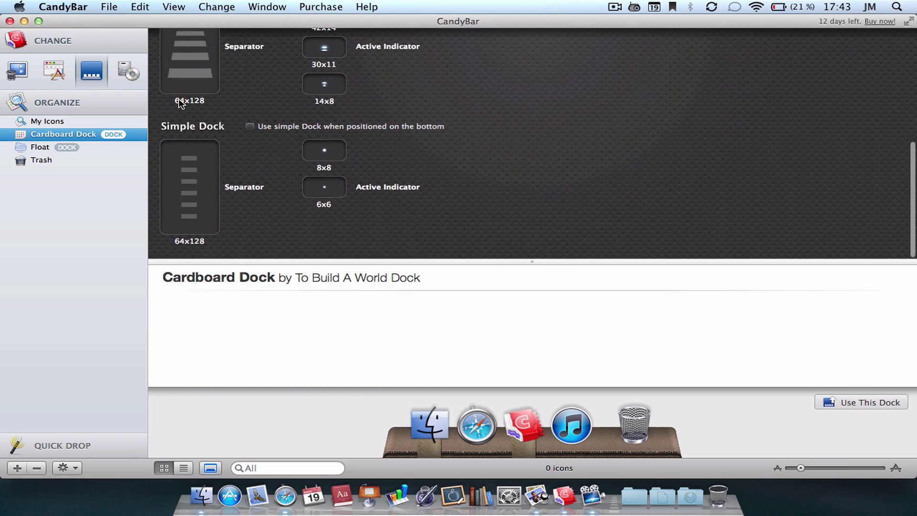
left_click(59, 76)
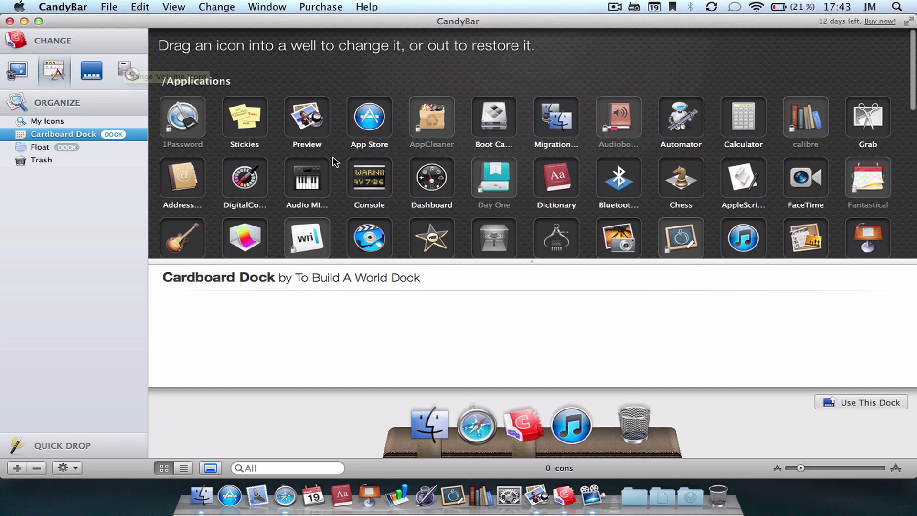
scroll(335, 162, "down", 10)
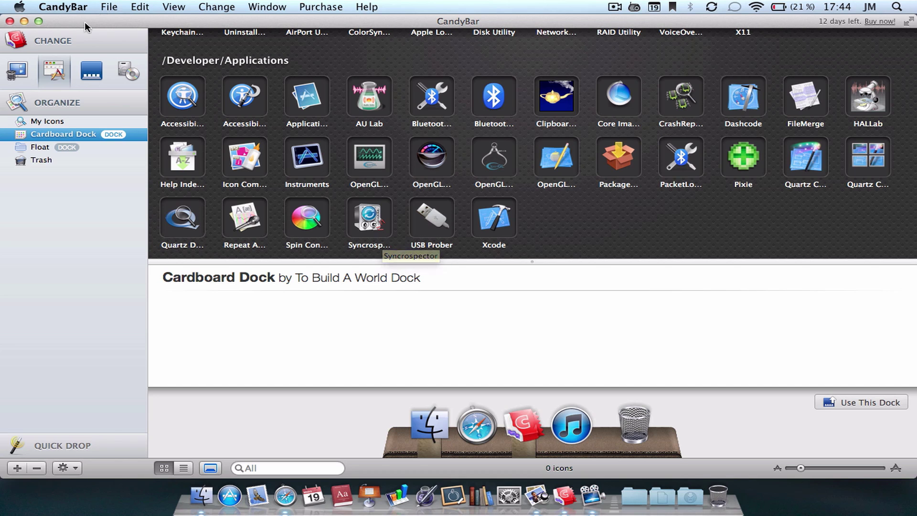
left_click(10, 21)
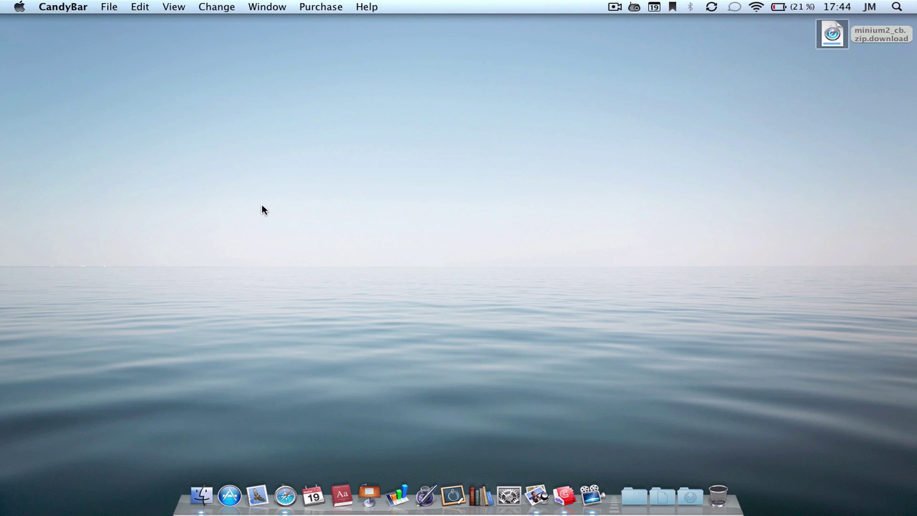